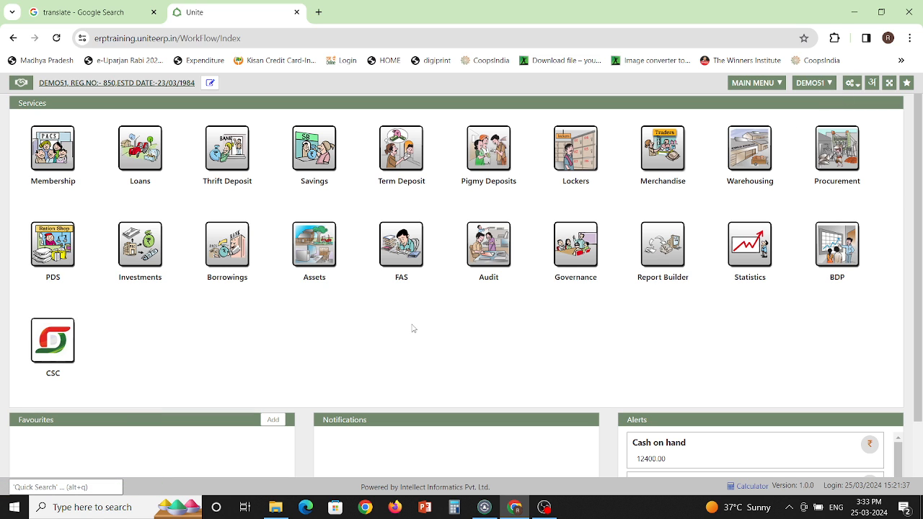
Open the Chart of Accounts from the FAS configuration options
{"action": "left_click", "coordinate": [852, 83]}
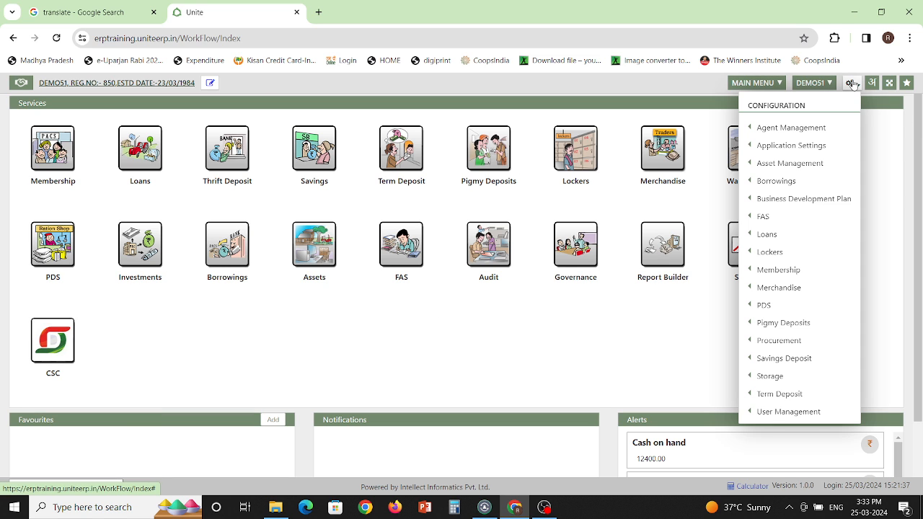
{"action": "mouse_move", "coordinate": [793, 222]}
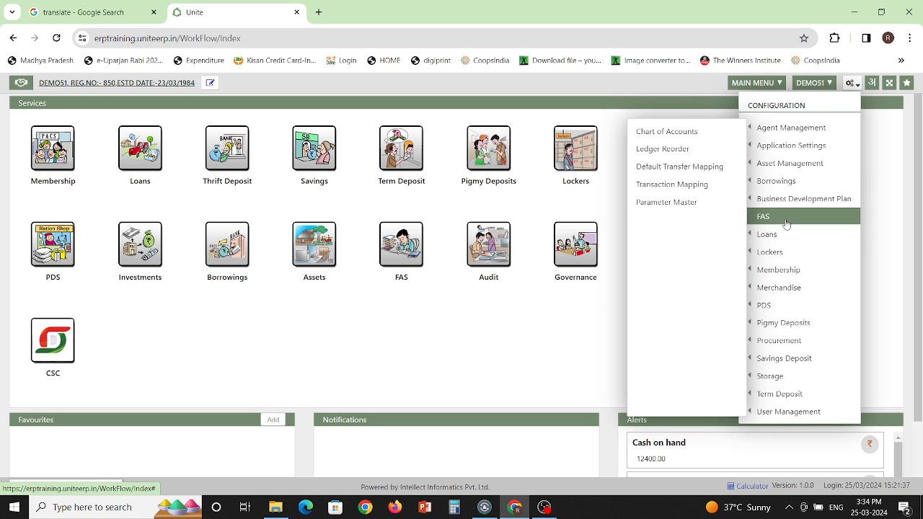
{"action": "left_click", "coordinate": [670, 139]}
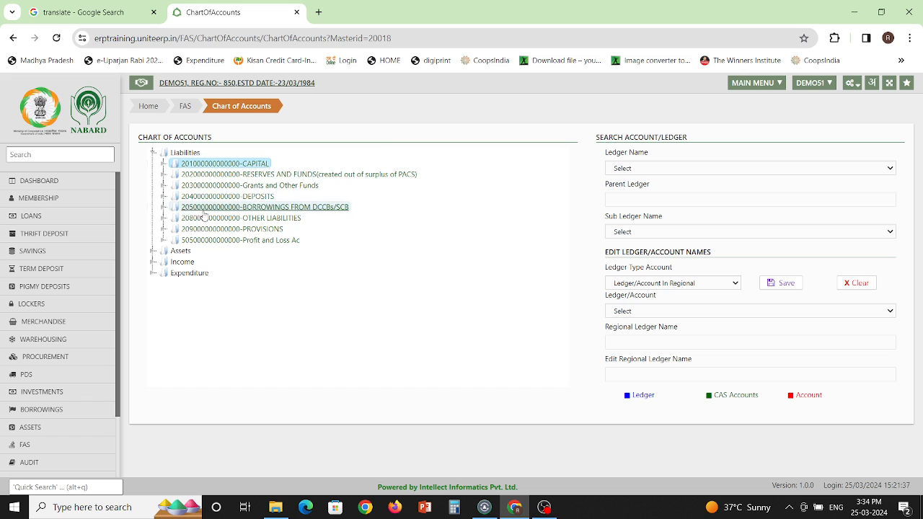
Expand the Income heads in the account tree down to Interest on deposits with banks/institutions (Annexure-IX) and select that head
{"action": "left_click", "coordinate": [152, 263]}
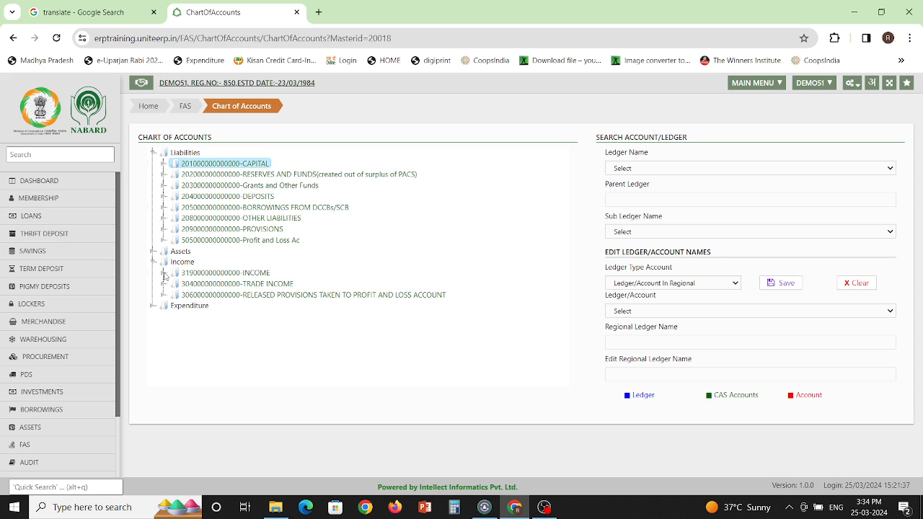
{"action": "left_click", "coordinate": [164, 273]}
{"action": "scroll", "coordinate": [230, 271], "scroll_direction": "down", "scroll_amount": 1}
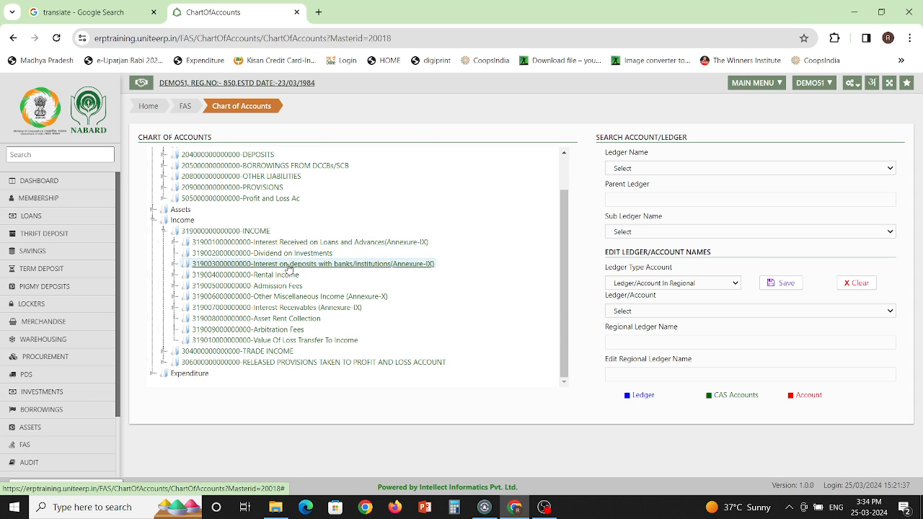
{"action": "left_click", "coordinate": [175, 264]}
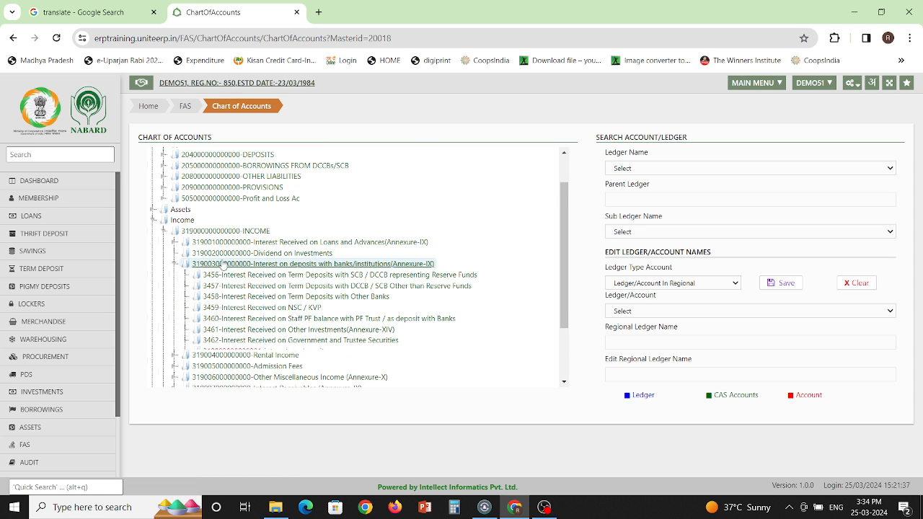
{"action": "left_click", "coordinate": [227, 264]}
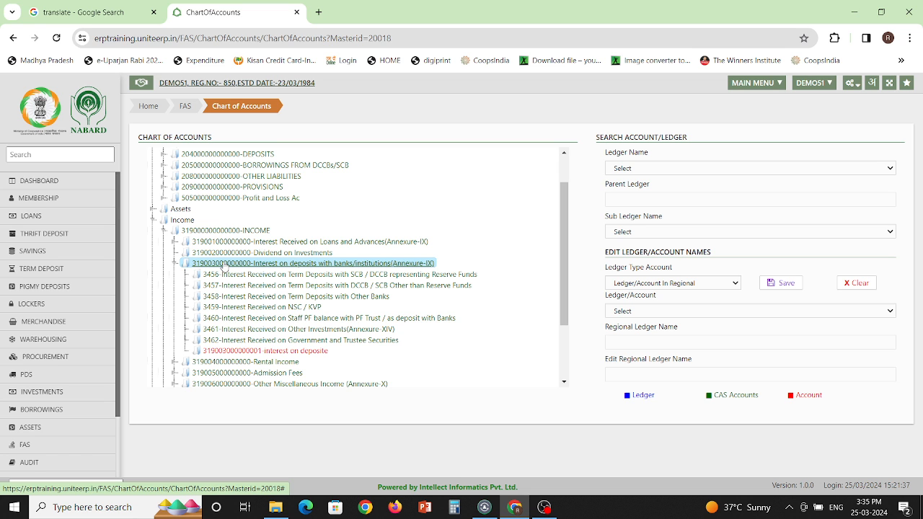
{"action": "right_click", "coordinate": [224, 267]}
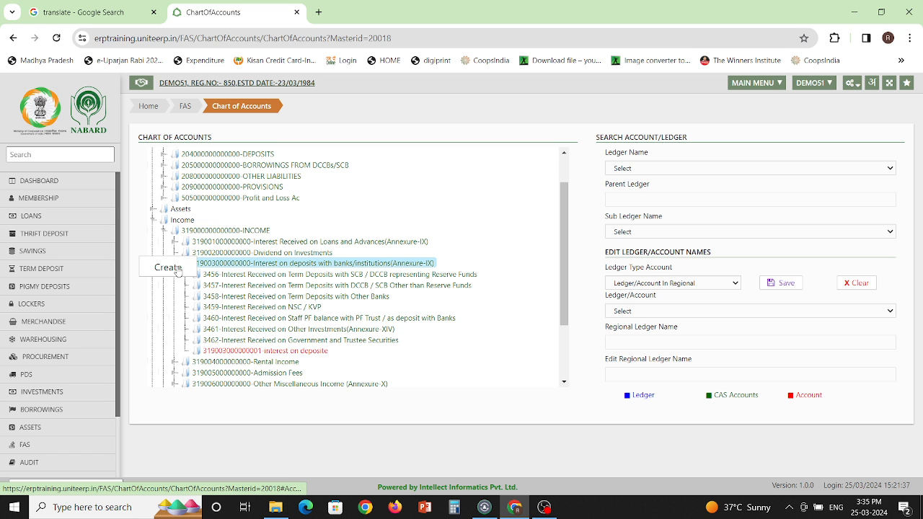
{"action": "left_click", "coordinate": [178, 270]}
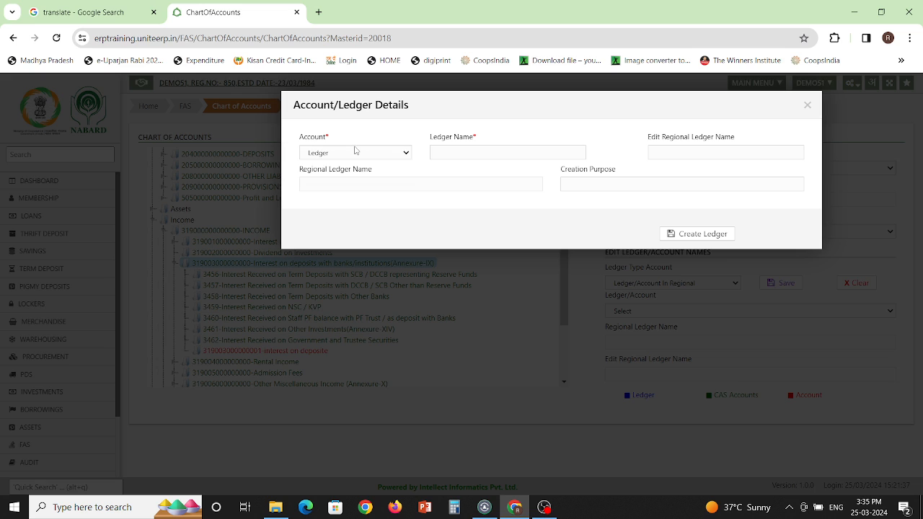
{"action": "left_click", "coordinate": [355, 152]}
{"action": "left_click", "coordinate": [347, 174]}
{"action": "left_click", "coordinate": [468, 152]}
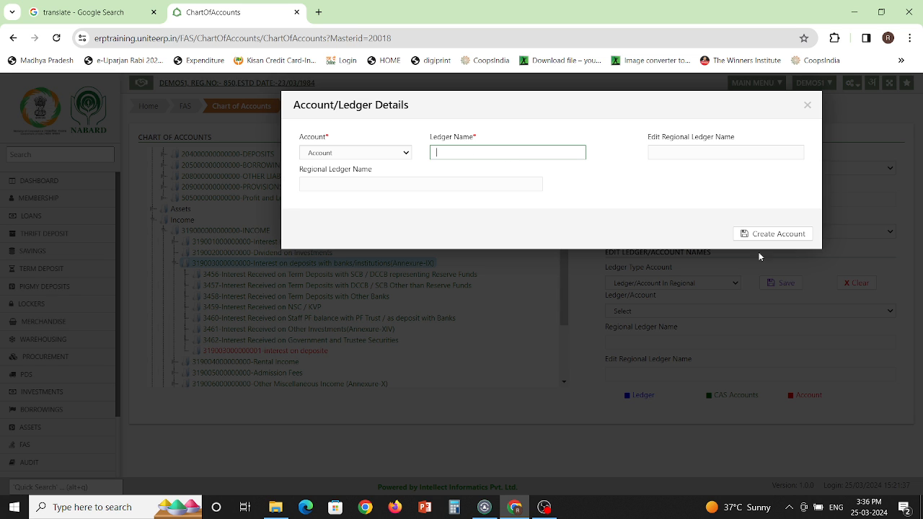
{"action": "left_click", "coordinate": [807, 105]}
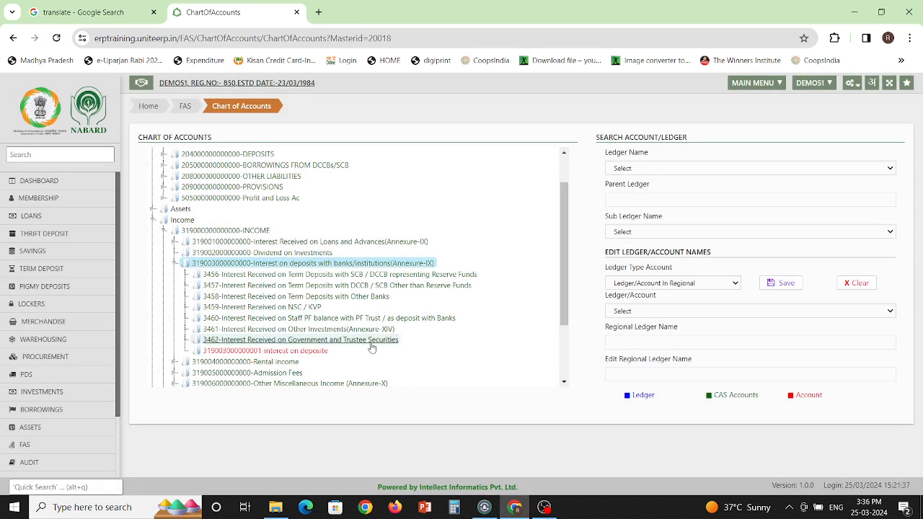
Highlight the existing "interest on deposite" account under Interest on deposits with banks/institutions
{"action": "left_click_drag", "start_coordinate": [328, 351], "coordinate": [196, 351]}
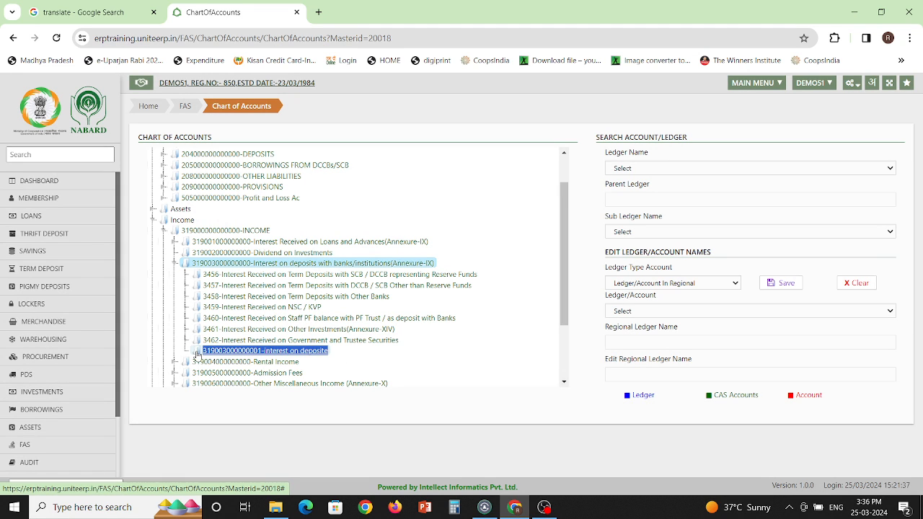
{"action": "left_click", "coordinate": [353, 358]}
{"action": "left_click_drag", "start_coordinate": [352, 357], "coordinate": [235, 358]}
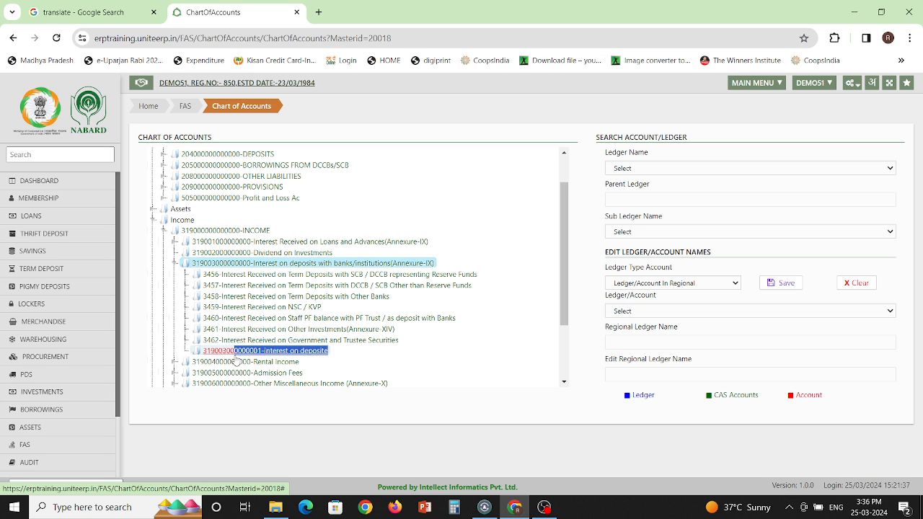
{"action": "left_click", "coordinate": [321, 357]}
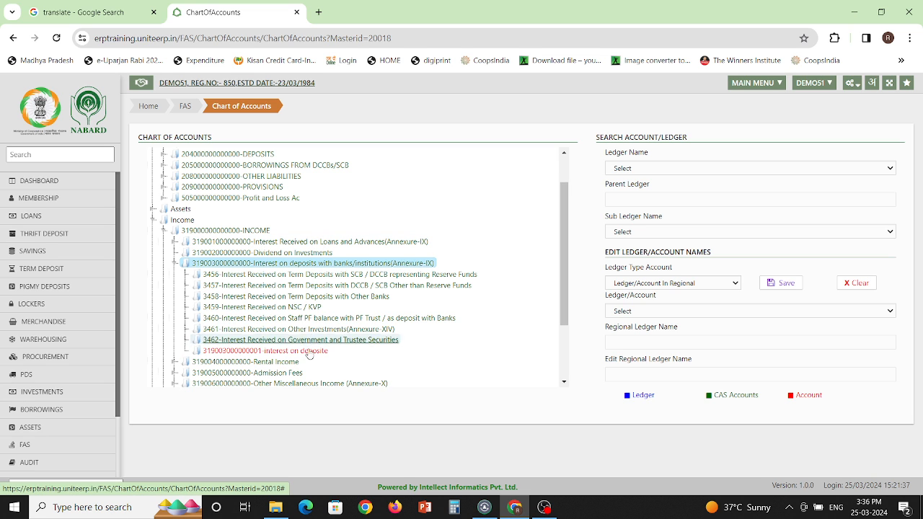
{"action": "left_click_drag", "start_coordinate": [332, 357], "coordinate": [266, 353]}
{"action": "scroll", "coordinate": [231, 329], "scroll_direction": "up", "scroll_amount": 1}
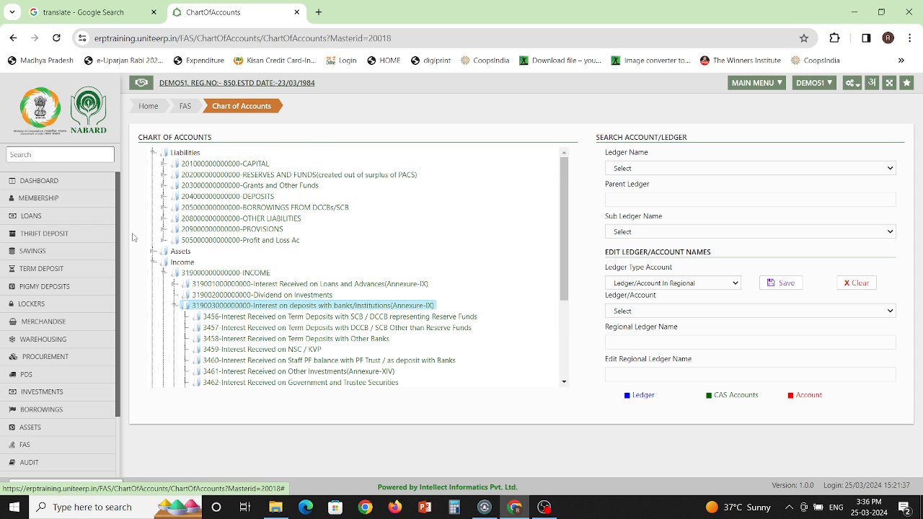
Go back to the dashboard and open the FAS Other Transfer voucher form
{"action": "left_click", "coordinate": [77, 186]}
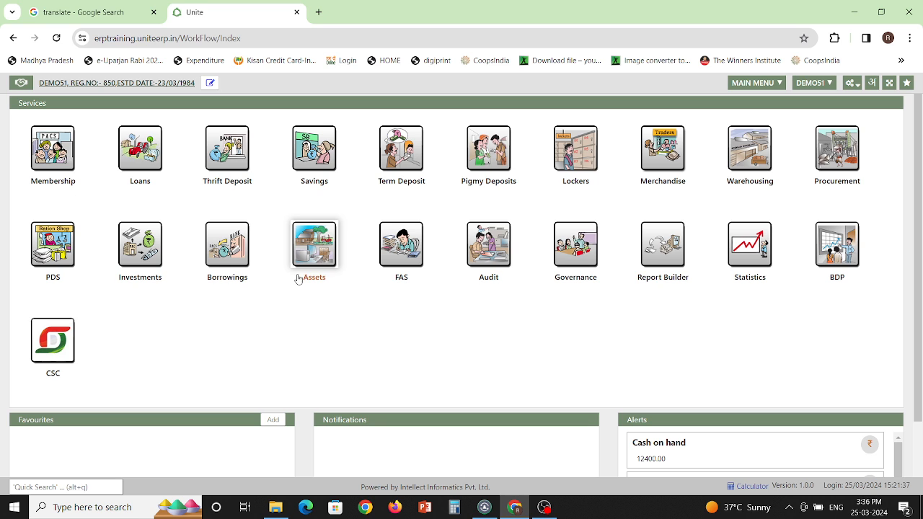
{"action": "left_click", "coordinate": [399, 280]}
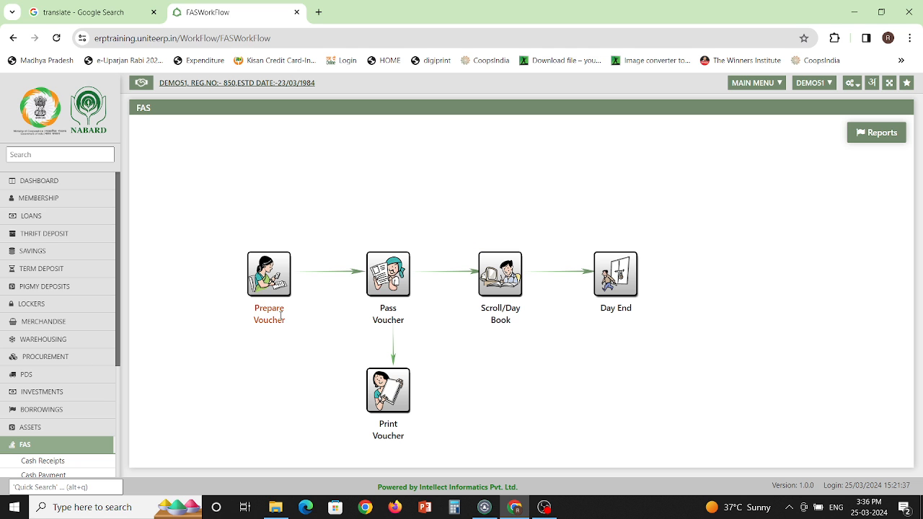
{"action": "left_click", "coordinate": [280, 315]}
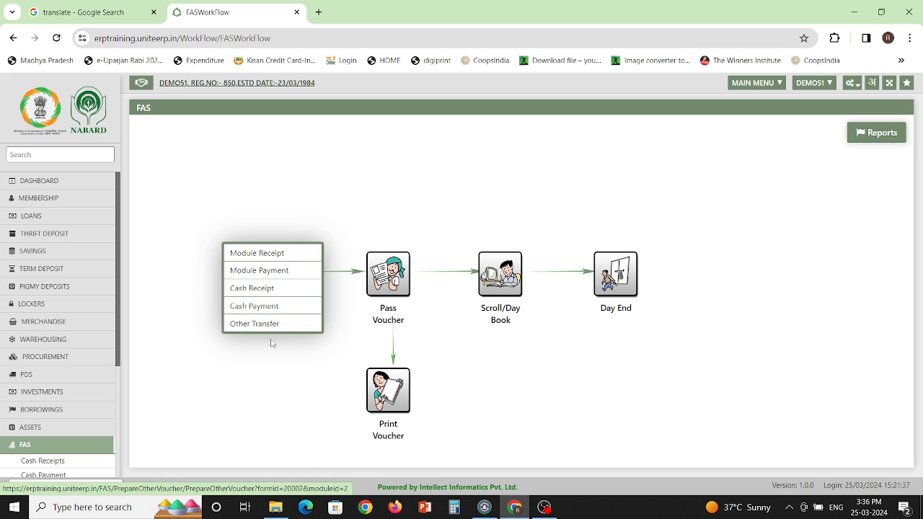
{"action": "left_click", "coordinate": [268, 325]}
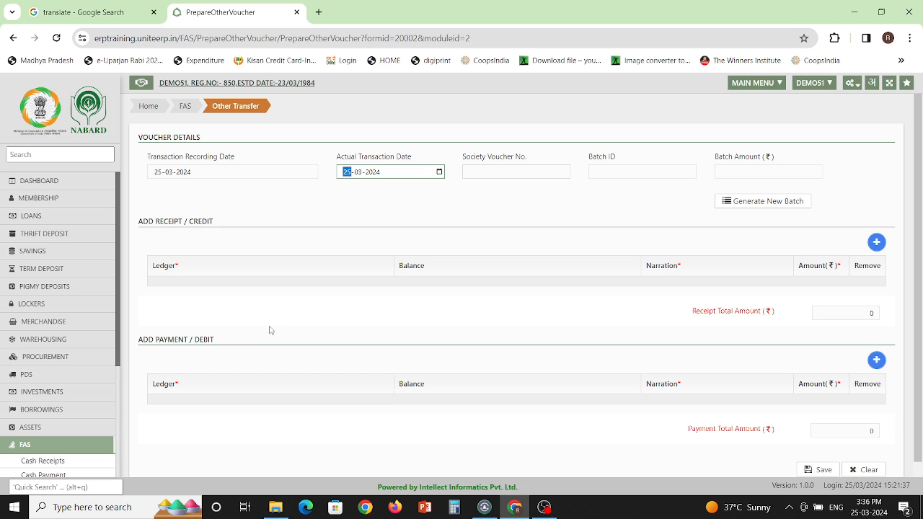
Accept the day book date and generate a new batch for the transfer voucher
{"action": "left_click", "coordinate": [751, 205]}
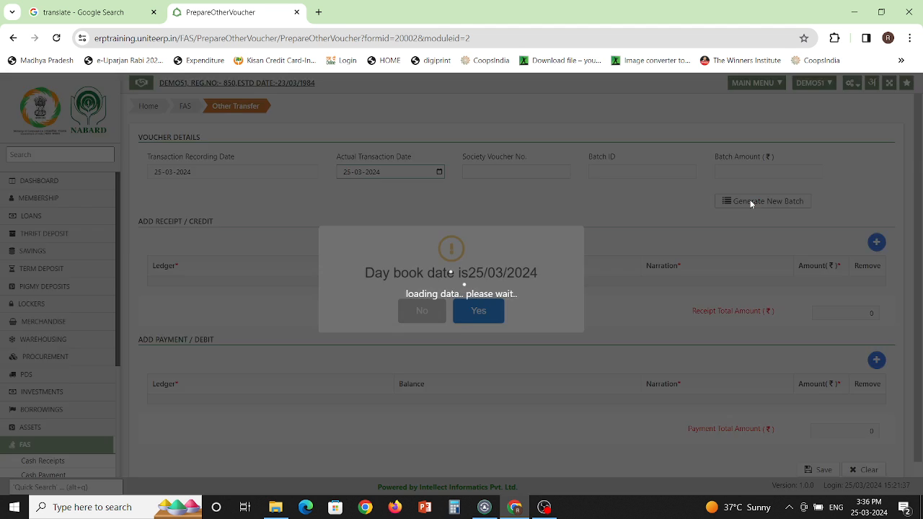
{"action": "left_click", "coordinate": [497, 317]}
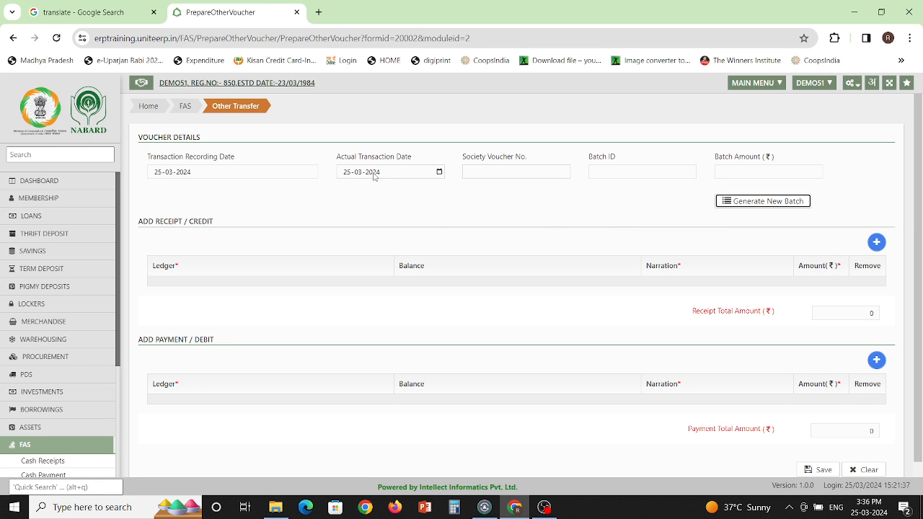
{"action": "left_click", "coordinate": [759, 205]}
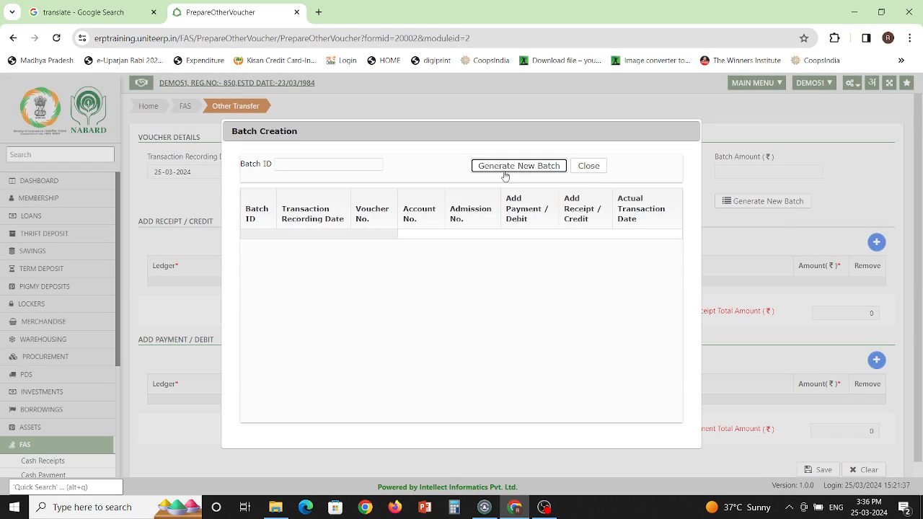
{"action": "left_click", "coordinate": [504, 166]}
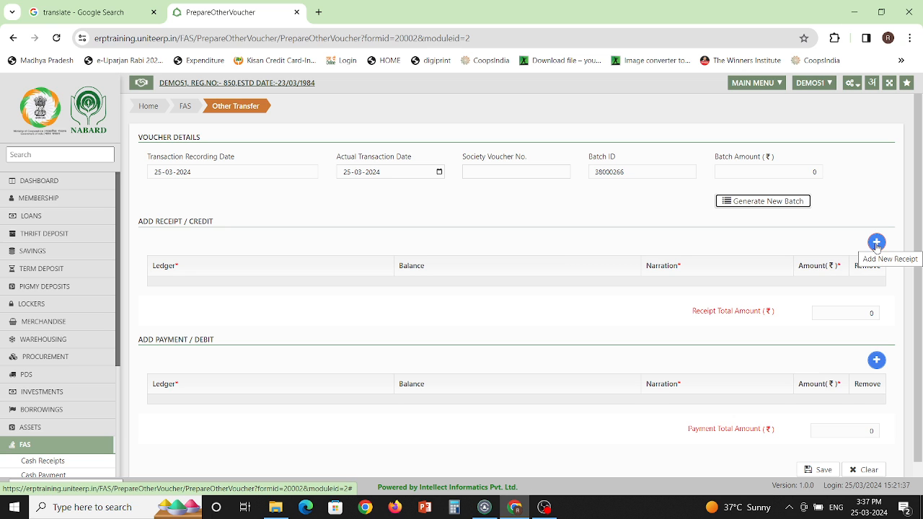
Add a payment/debit row for the Saving A c ledger ending in 105, with narration "interest" and amount 2000
{"action": "left_click", "coordinate": [876, 360]}
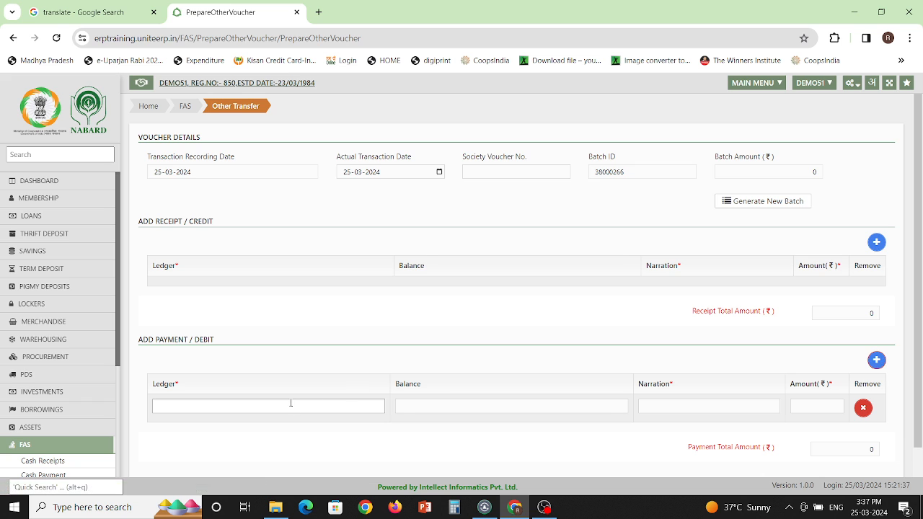
{"action": "left_click", "coordinate": [291, 405]}
{"action": "type", "text": "saving"}
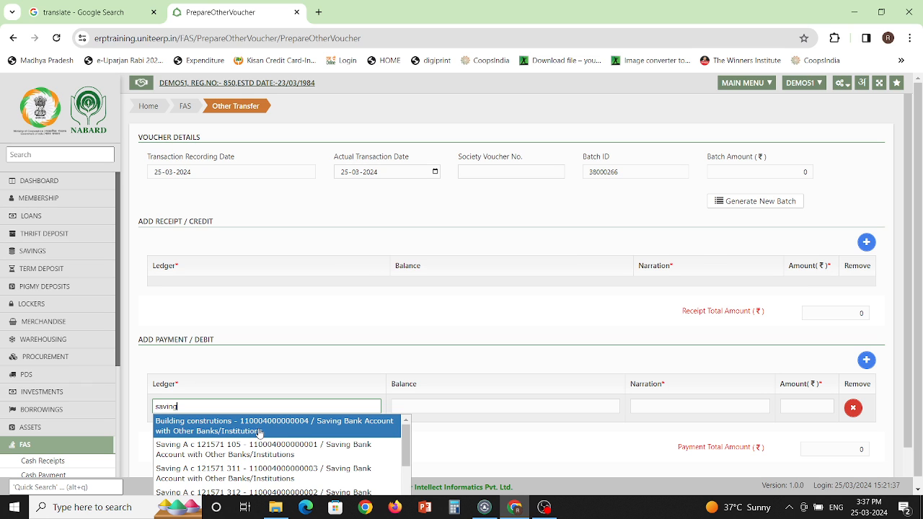
{"action": "left_click", "coordinate": [184, 450]}
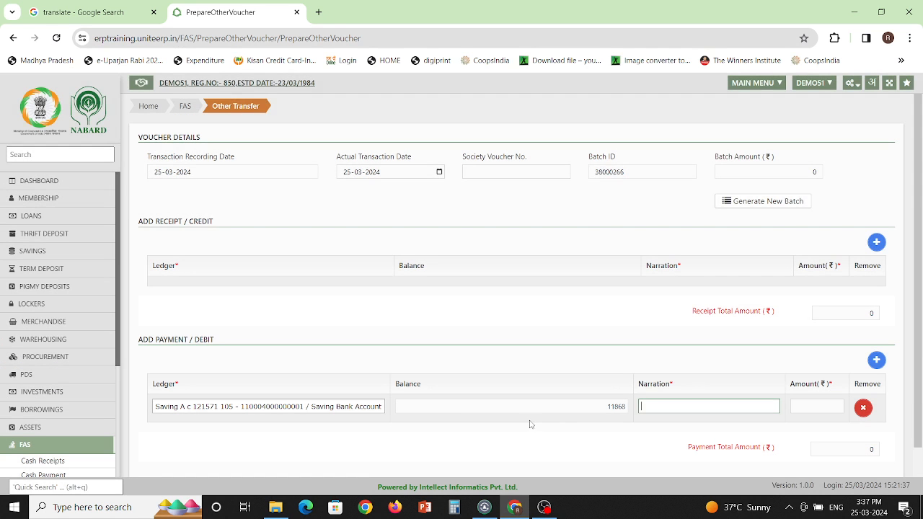
{"action": "type", "text": "interest"}
{"action": "left_click", "coordinate": [812, 406]}
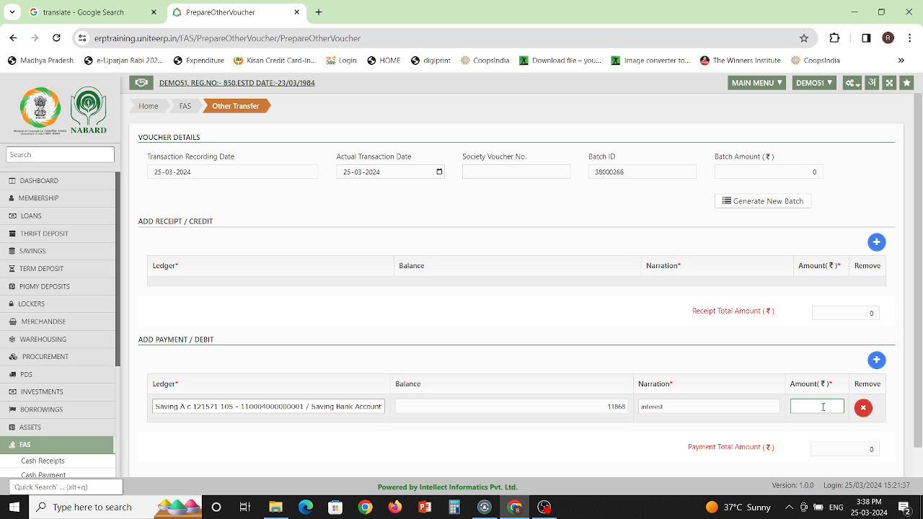
{"action": "type", "text": "2000"}
{"action": "left_click", "coordinate": [811, 429]}
Add a receipt/credit row for the "interest on deposite" ledger, with narration "khjhgj" and amount 2000
{"action": "left_click", "coordinate": [878, 245]}
{"action": "left_click", "coordinate": [231, 286]}
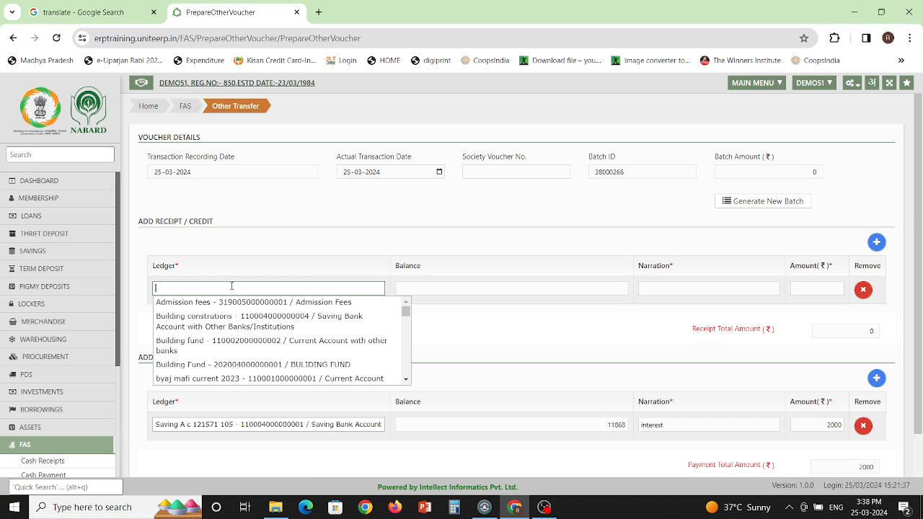
{"action": "type", "text": "depo"}
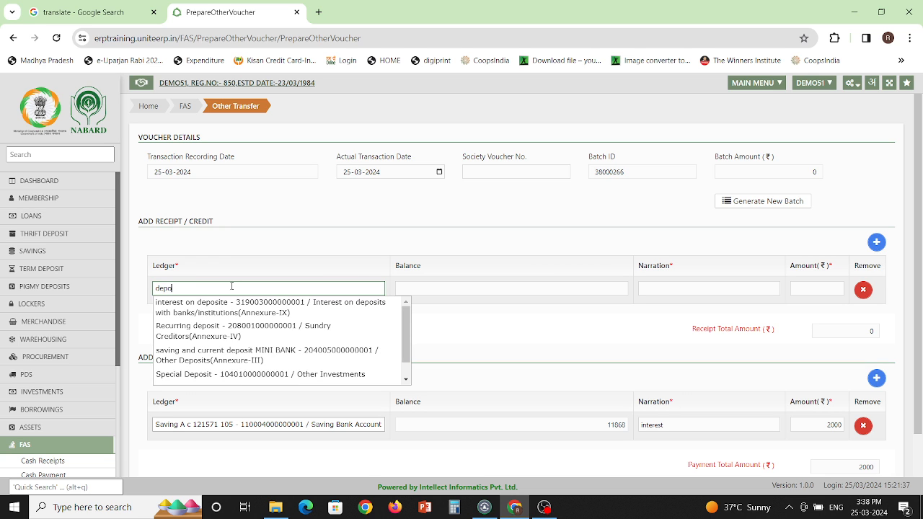
{"action": "left_click", "coordinate": [212, 310]}
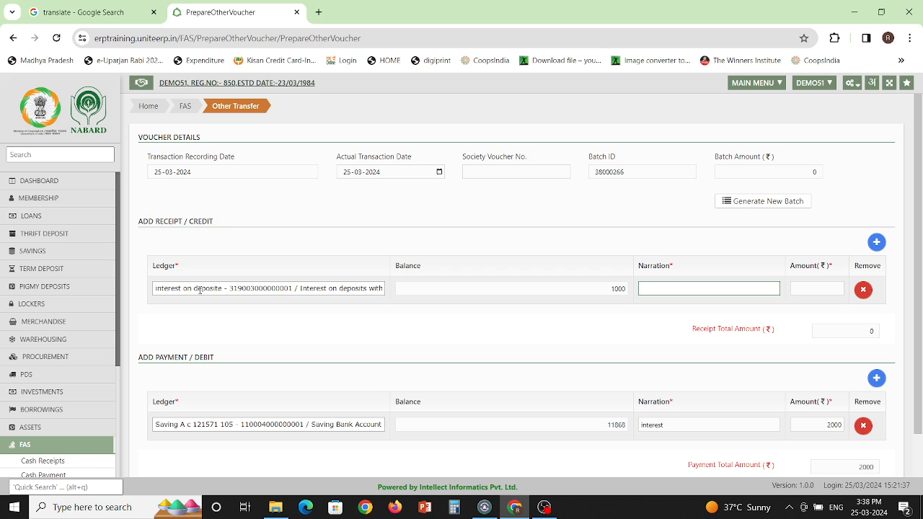
{"action": "type", "text": "khjhgj"}
{"action": "left_click", "coordinate": [817, 288]}
{"action": "type", "text": "2000"}
{"action": "left_click", "coordinate": [674, 364]}
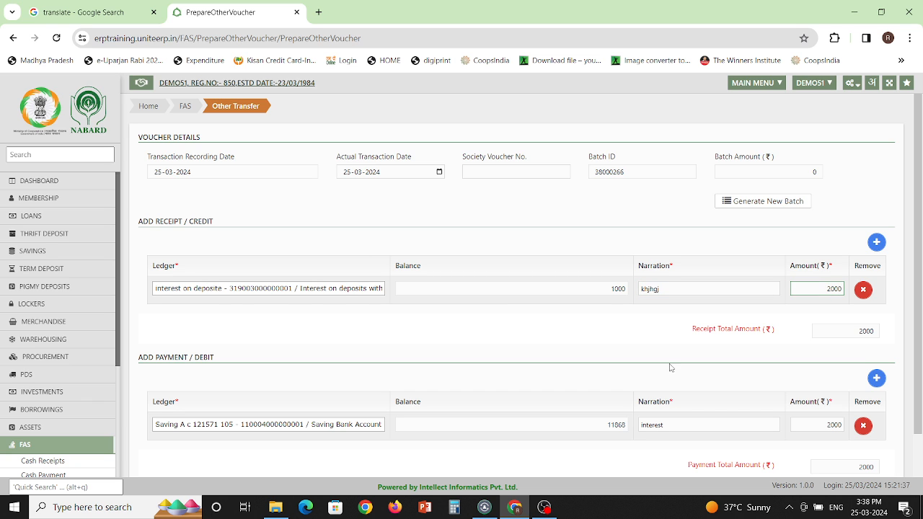
Save the transfer voucher, accept the day book date, and close the voucher print view to return to the dashboard
{"action": "scroll", "coordinate": [674, 365], "scroll_direction": "down", "scroll_amount": 2}
{"action": "left_click", "coordinate": [811, 444]}
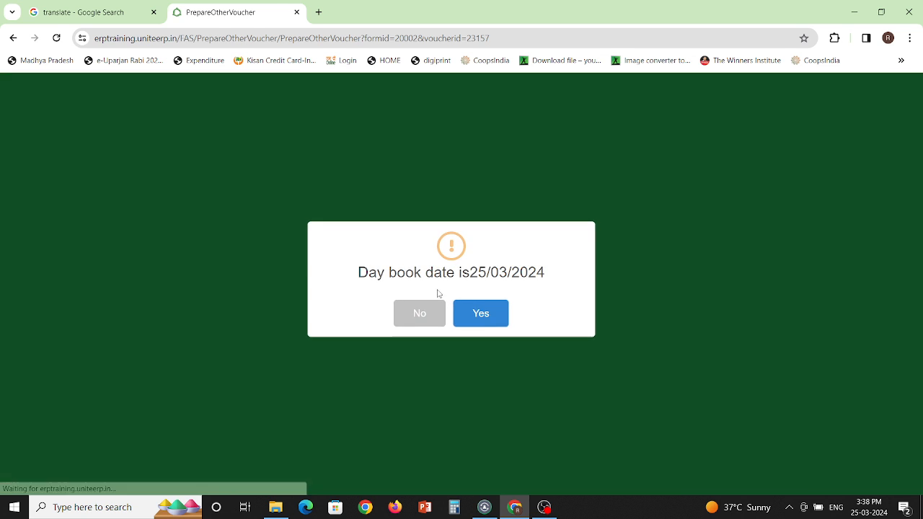
{"action": "left_click", "coordinate": [480, 313]}
{"action": "left_click", "coordinate": [461, 238]}
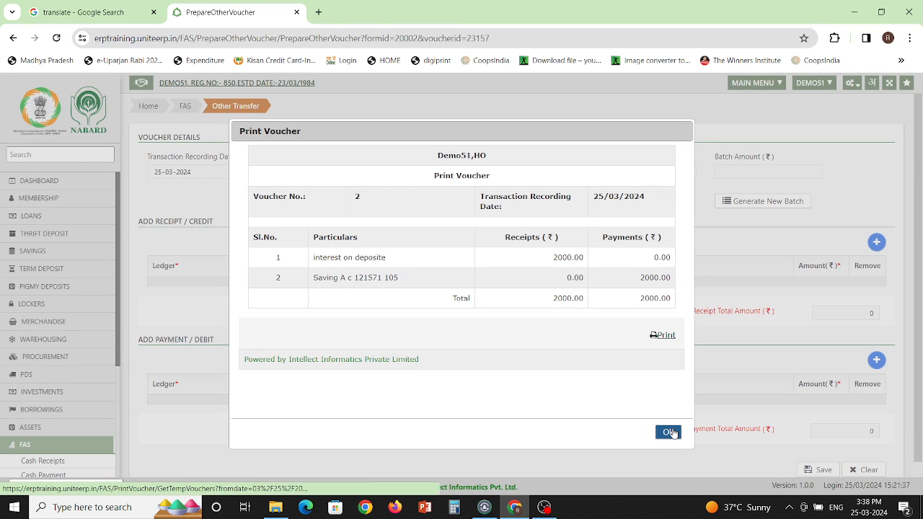
{"action": "left_click", "coordinate": [667, 432]}
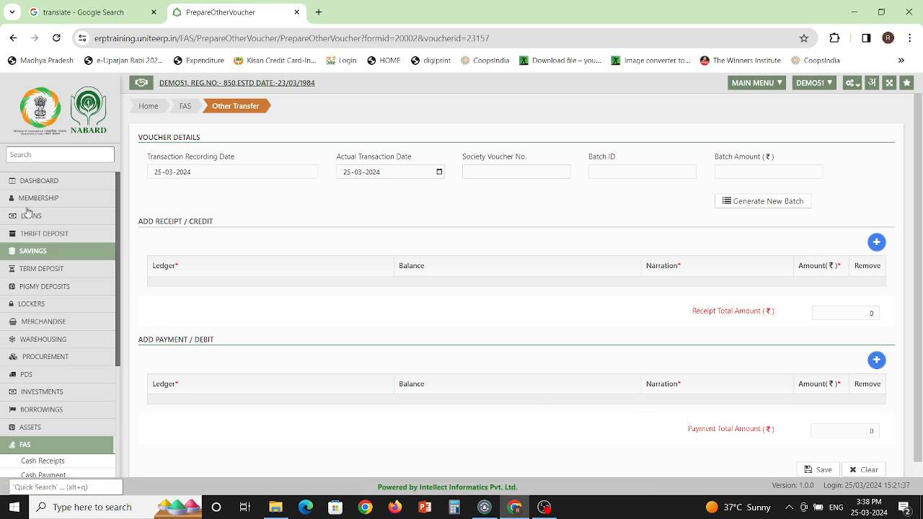
{"action": "left_click", "coordinate": [24, 186]}
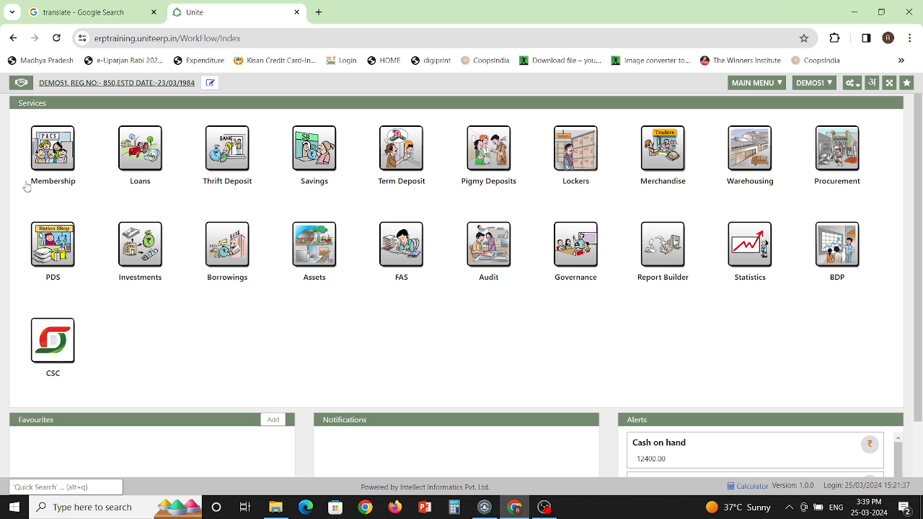
Open the General Ledger report from the FAS module's Common Accounting System reports
{"action": "left_click", "coordinate": [402, 277]}
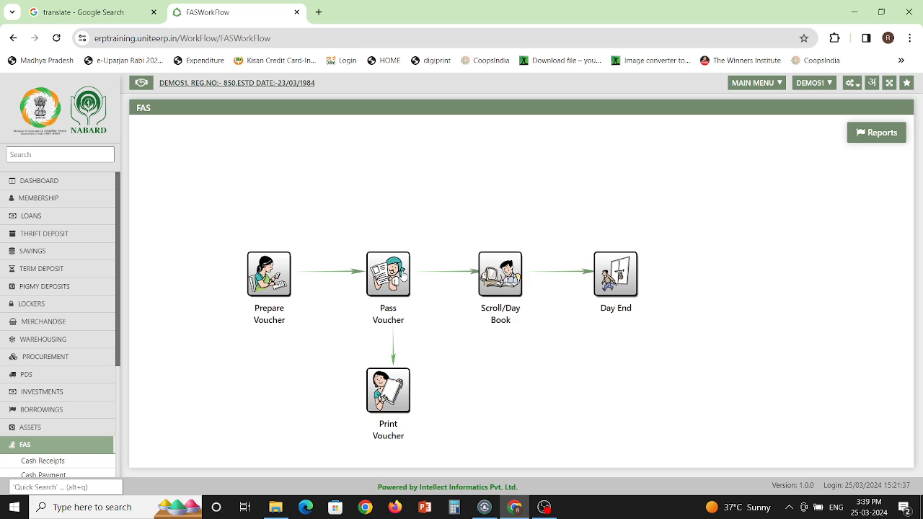
{"action": "left_click", "coordinate": [851, 138]}
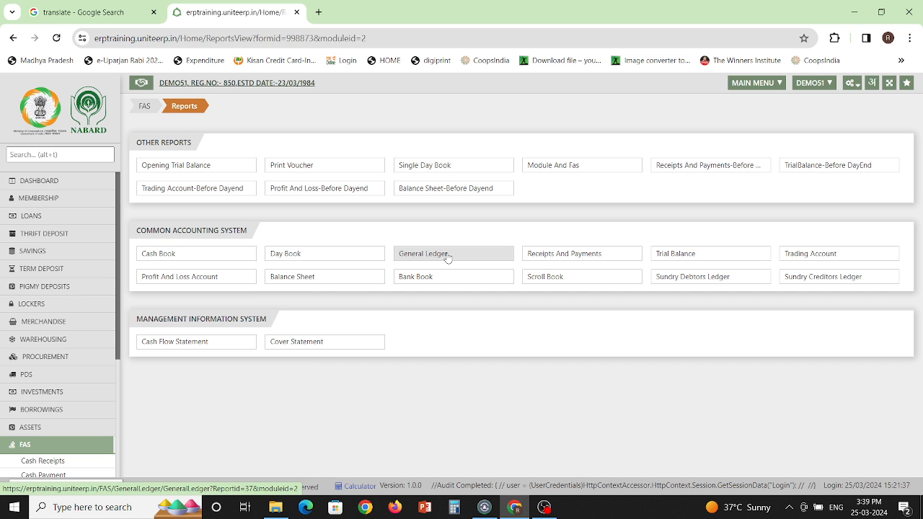
{"action": "left_click", "coordinate": [447, 256]}
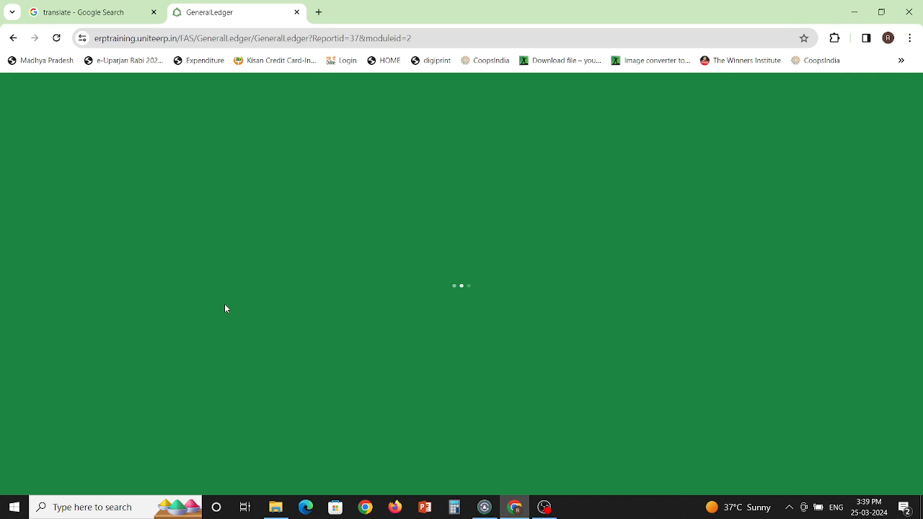
Generate the Voucher Wise general ledger report for the "interest on deposite" ledger under Income, Interest on deposits with banks
{"action": "scroll", "coordinate": [196, 427], "scroll_direction": "down", "scroll_amount": 1}
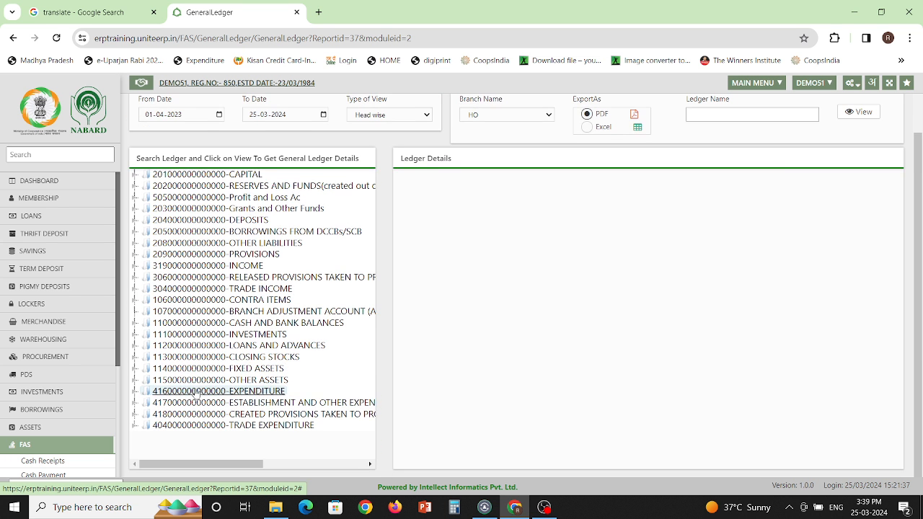
{"action": "left_click", "coordinate": [174, 271]}
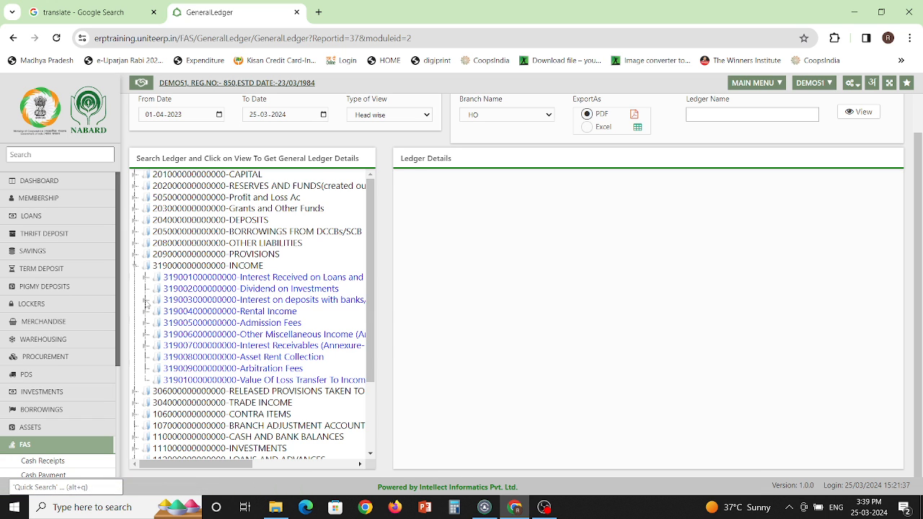
{"action": "left_click", "coordinate": [147, 300]}
{"action": "left_click", "coordinate": [253, 390]}
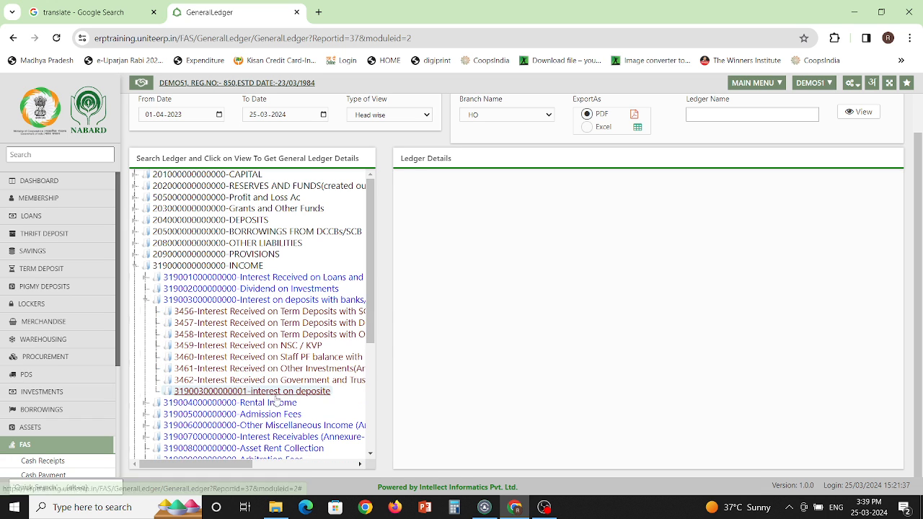
{"action": "left_click", "coordinate": [375, 118]}
{"action": "left_click", "coordinate": [374, 157]}
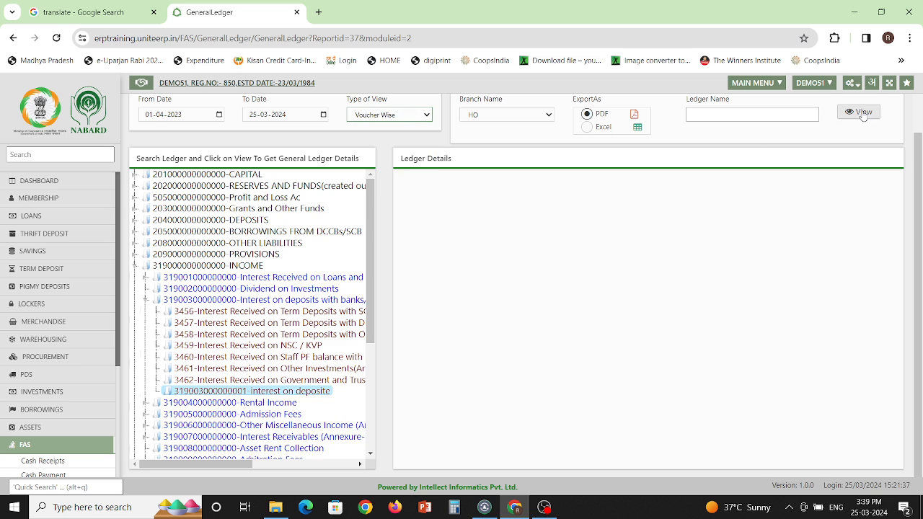
{"action": "left_click", "coordinate": [862, 113]}
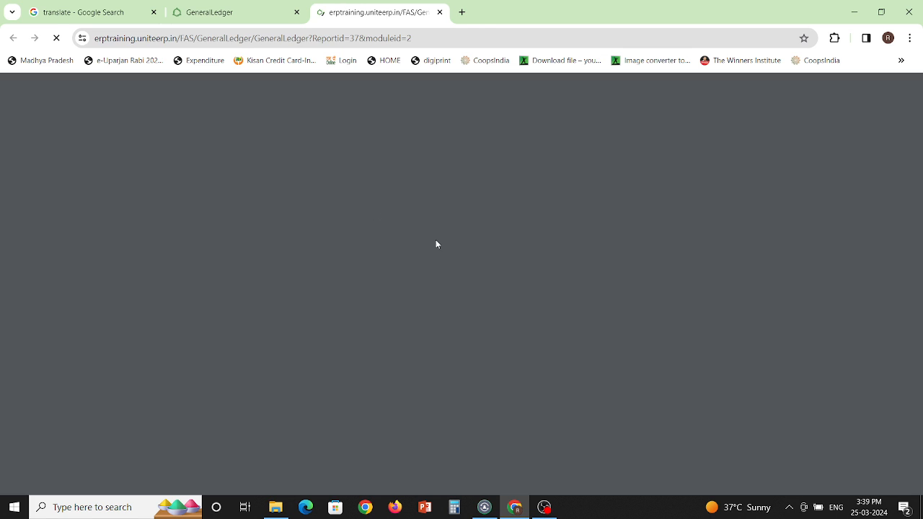